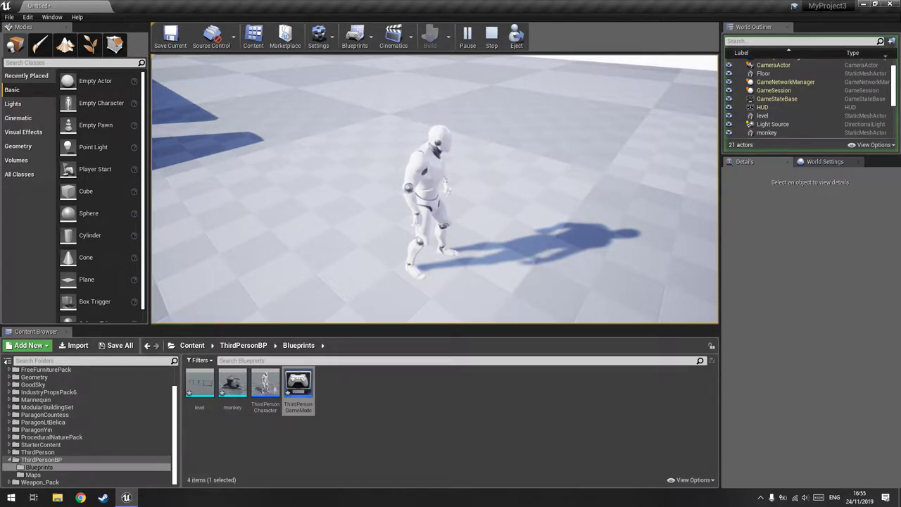
Step: Run the mannequin forward with W, then end the Play-In-Editor session
{"action": "key", "text": "w"}
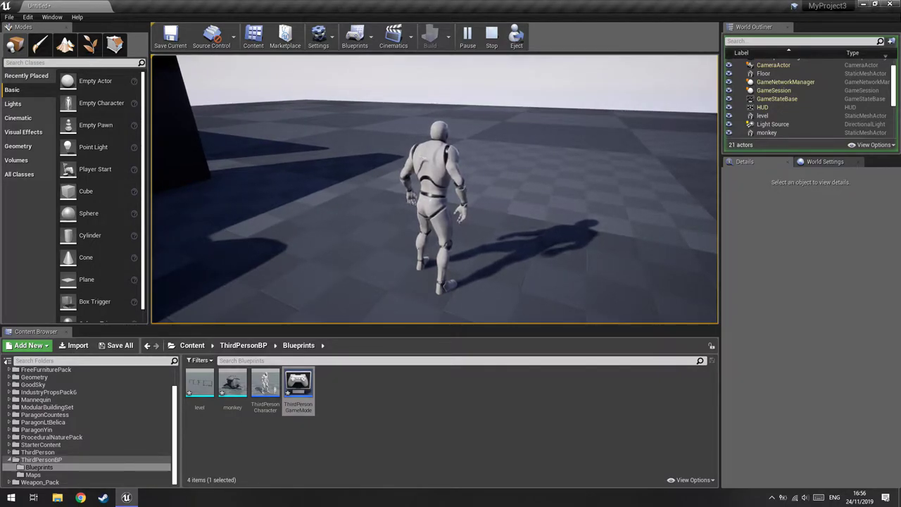
{"action": "key", "text": "Escape"}
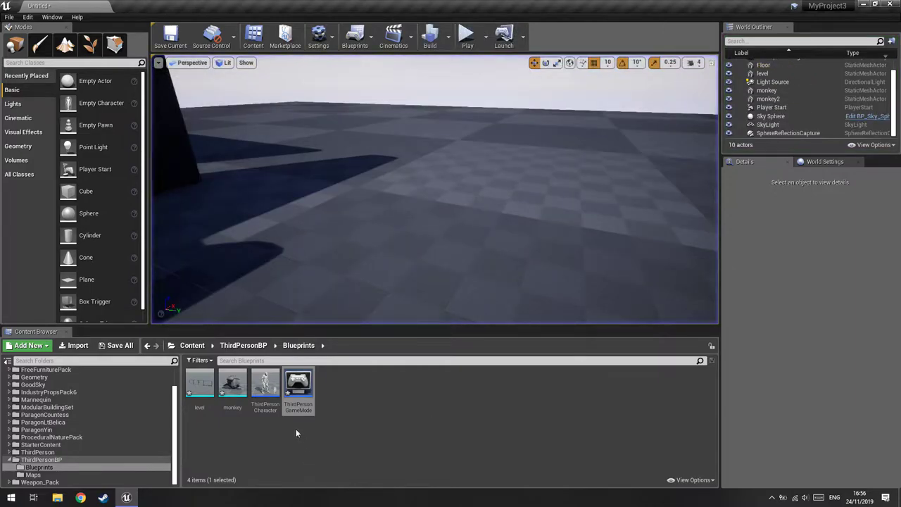
Step: Open ThirdPersonGameMode and check its Default Pawn Class options without changing ThirdPersonCharacter
{"action": "double_click", "coordinate": [300, 386]}
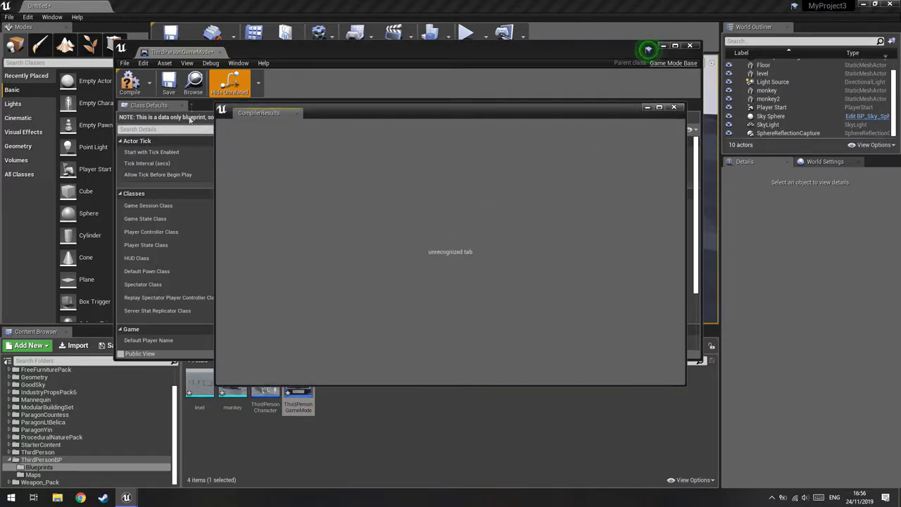
{"action": "left_click", "coordinate": [675, 107]}
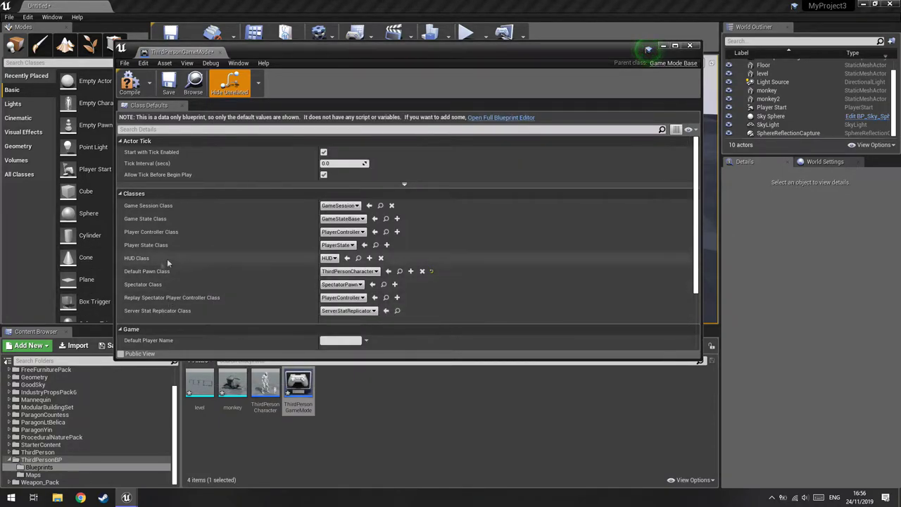
{"action": "left_click", "coordinate": [352, 271]}
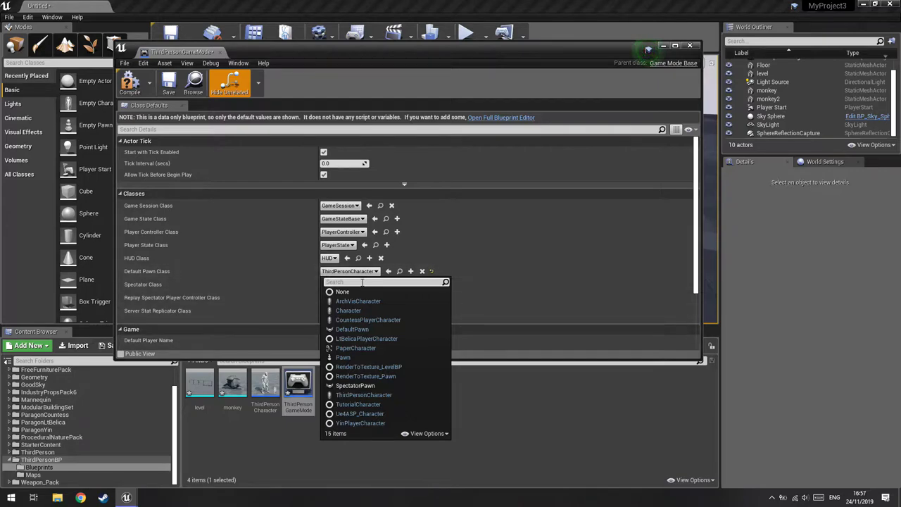
{"action": "key", "text": "Escape"}
Step: Bring up the Epic Games Launcher from the system tray's hidden icons
{"action": "mouse_move", "coordinate": [131, 503]}
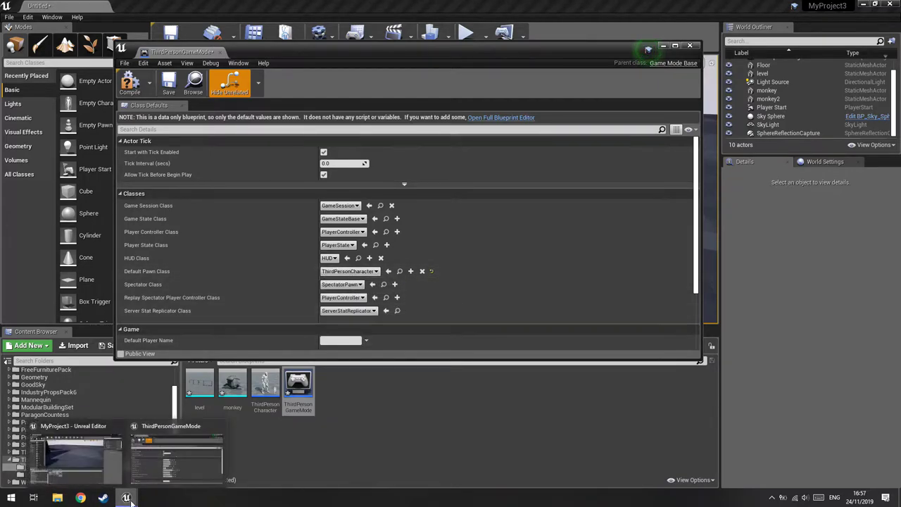
{"action": "left_click", "coordinate": [772, 497]}
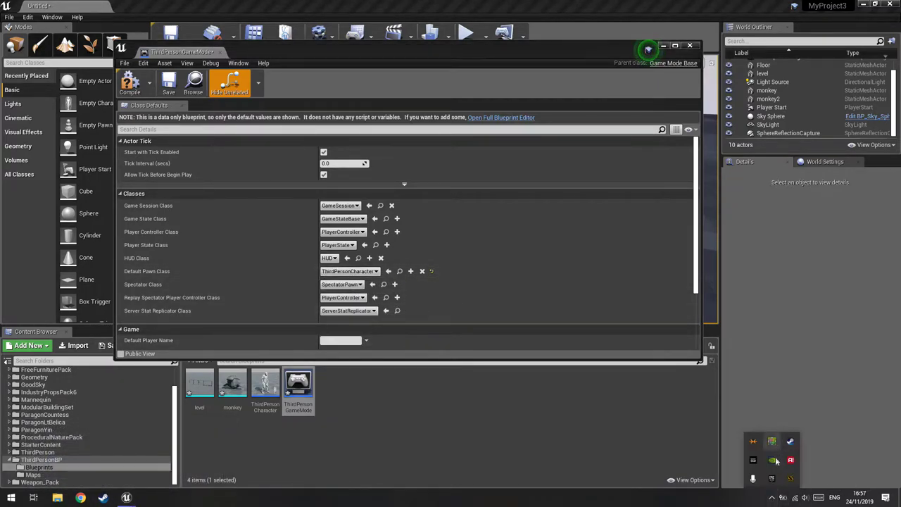
{"action": "left_click", "coordinate": [517, 117]}
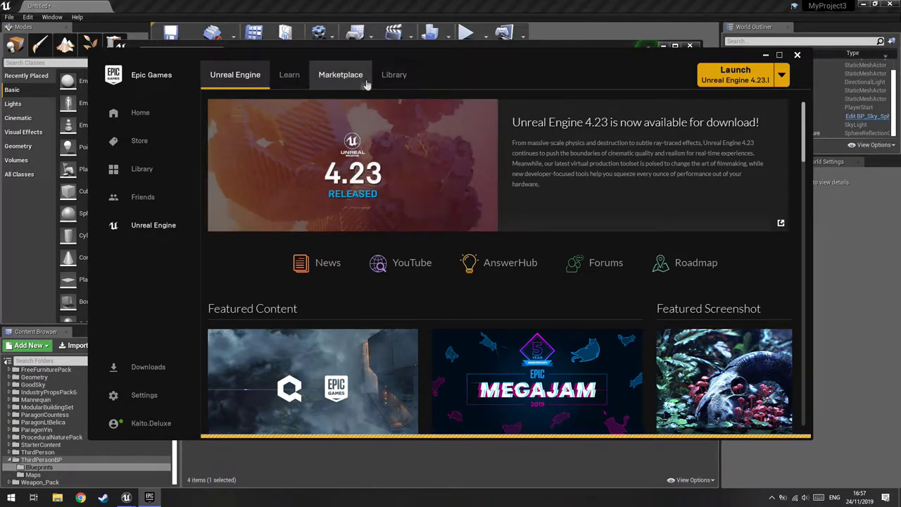
Step: Browse the Marketplace's free Epic Games content, scrolling through the Paragon character packs
{"action": "left_click", "coordinate": [342, 86]}
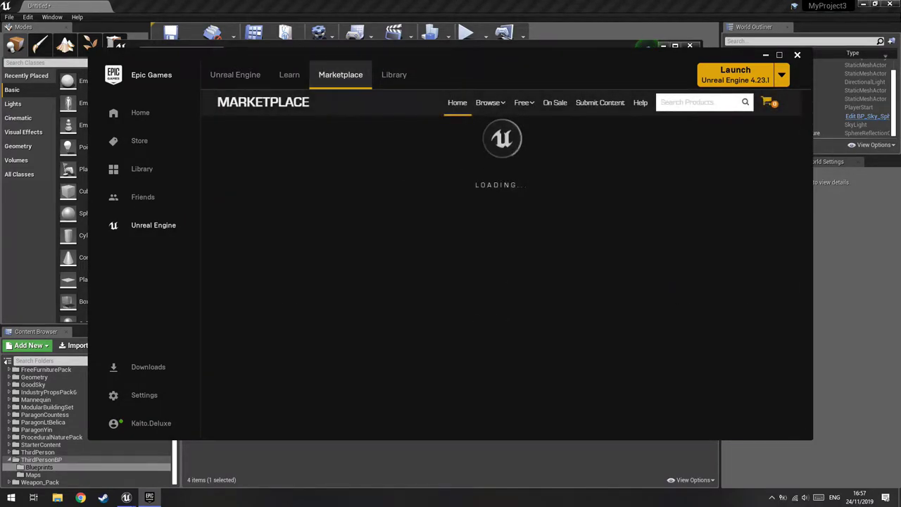
{"action": "mouse_move", "coordinate": [525, 105]}
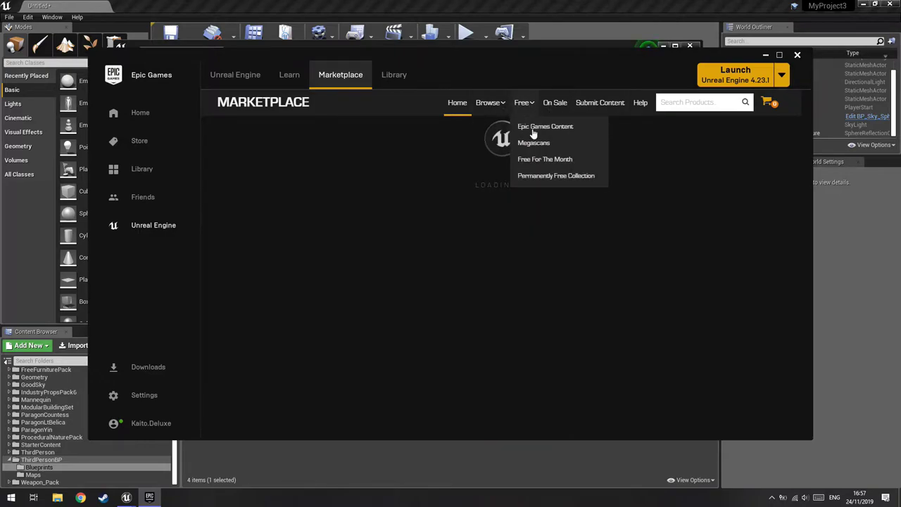
{"action": "left_click", "coordinate": [537, 128]}
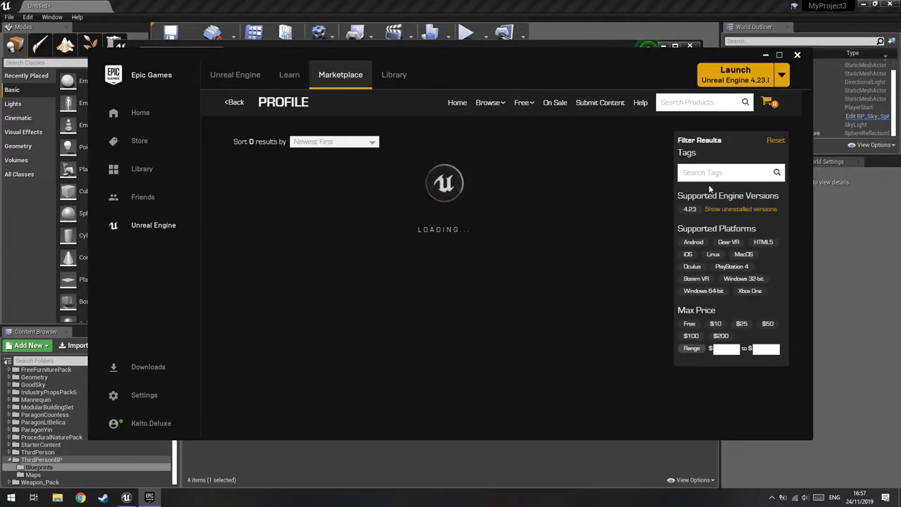
{"action": "scroll", "coordinate": [527, 371], "scroll_direction": "down", "scroll_amount": 1}
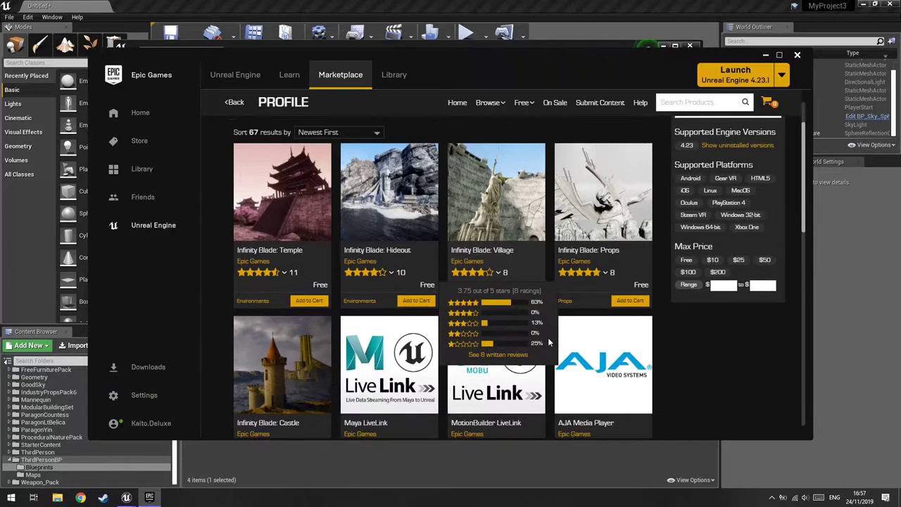
{"action": "scroll", "coordinate": [528, 372], "scroll_direction": "down", "scroll_amount": 2}
{"action": "scroll", "coordinate": [530, 372], "scroll_direction": "down", "scroll_amount": 3}
{"action": "scroll", "coordinate": [603, 262], "scroll_direction": "down", "scroll_amount": 2}
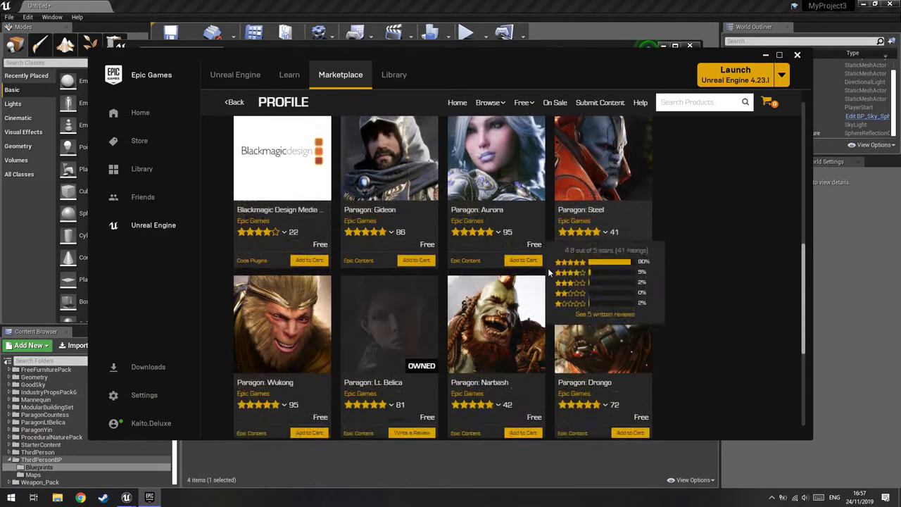
{"action": "scroll", "coordinate": [514, 245], "scroll_direction": "up", "scroll_amount": 2}
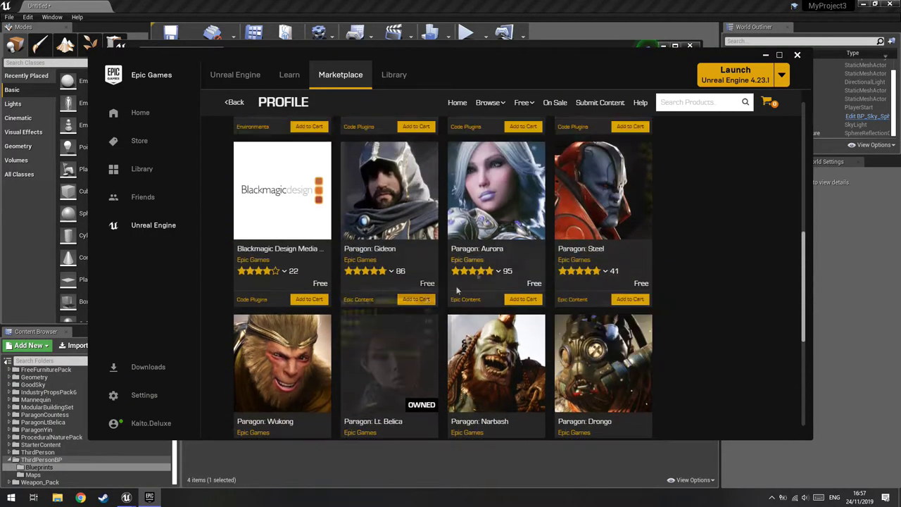
{"action": "scroll", "coordinate": [528, 297], "scroll_direction": "down", "scroll_amount": 4}
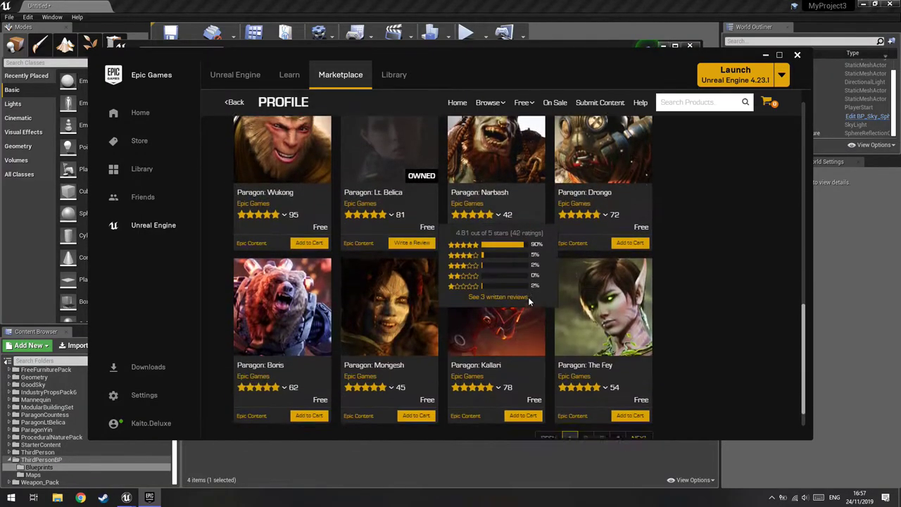
{"action": "scroll", "coordinate": [563, 285], "scroll_direction": "up", "scroll_amount": 2}
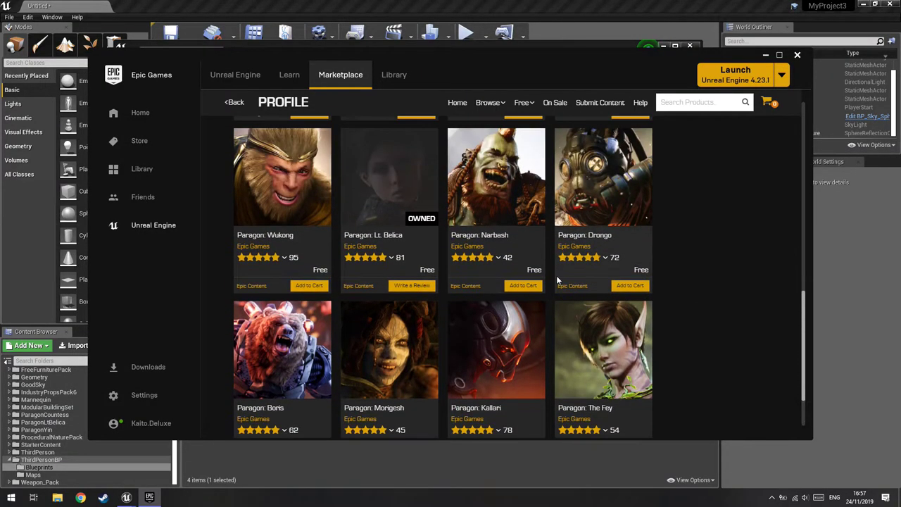
{"action": "scroll", "coordinate": [557, 328], "scroll_direction": "down", "scroll_amount": 2}
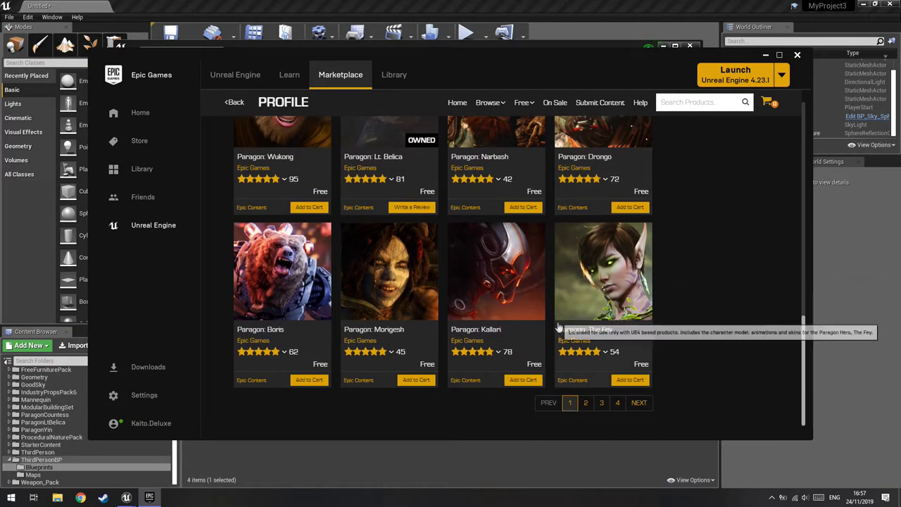
Step: Look through the second page of Epic Games products, then check the empty shopping cart
{"action": "left_click", "coordinate": [586, 405]}
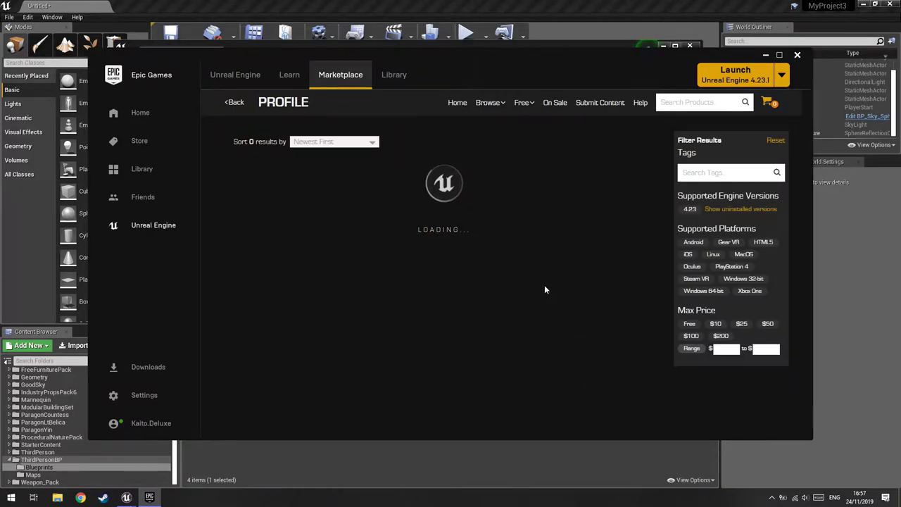
{"action": "scroll", "coordinate": [507, 304], "scroll_direction": "down", "scroll_amount": 3}
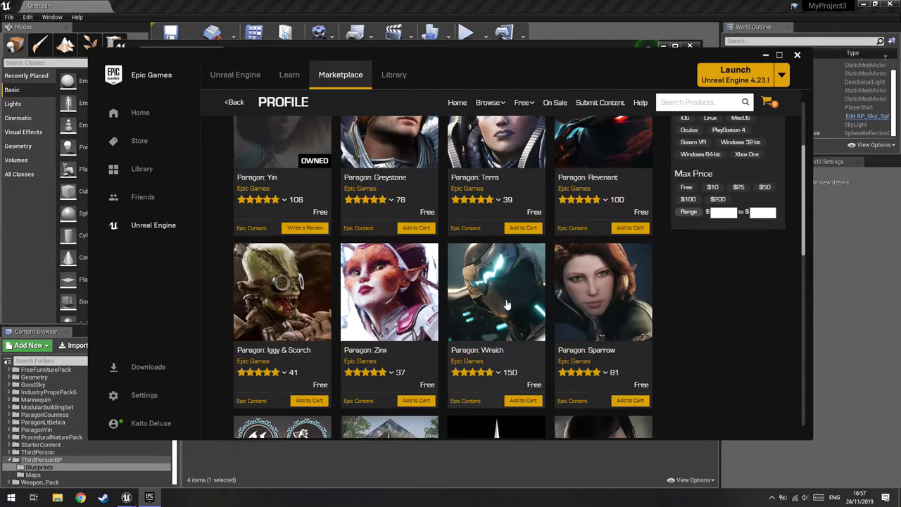
{"action": "scroll", "coordinate": [507, 304], "scroll_direction": "down", "scroll_amount": 1}
{"action": "scroll", "coordinate": [506, 299], "scroll_direction": "down", "scroll_amount": 2}
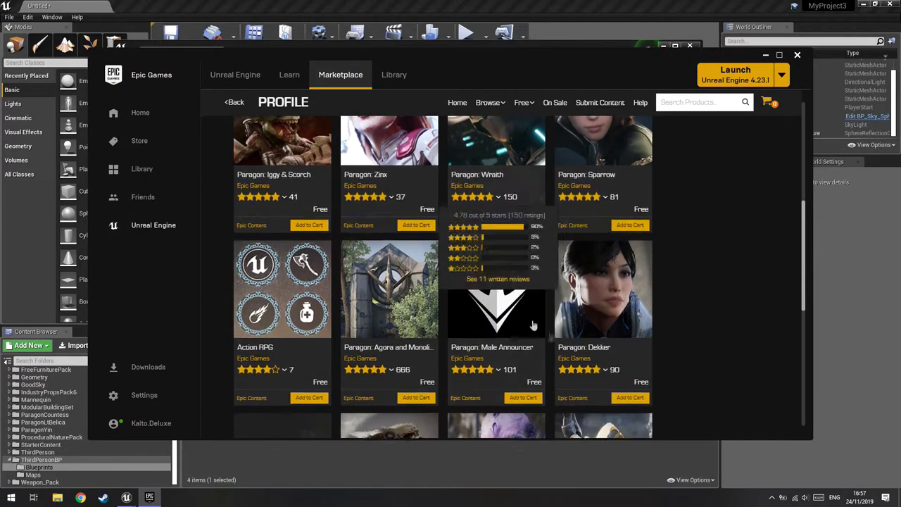
{"action": "scroll", "coordinate": [692, 337], "scroll_direction": "down", "scroll_amount": 3}
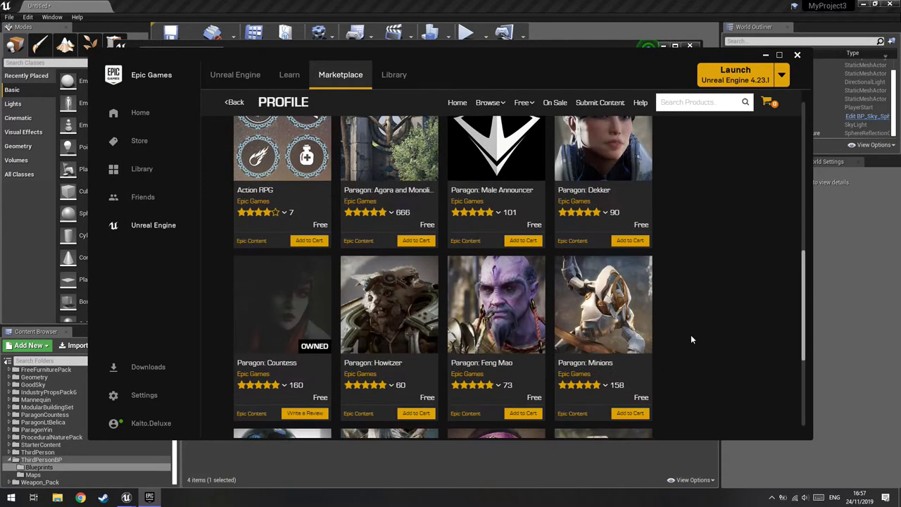
{"action": "scroll", "coordinate": [686, 318], "scroll_direction": "down", "scroll_amount": 3}
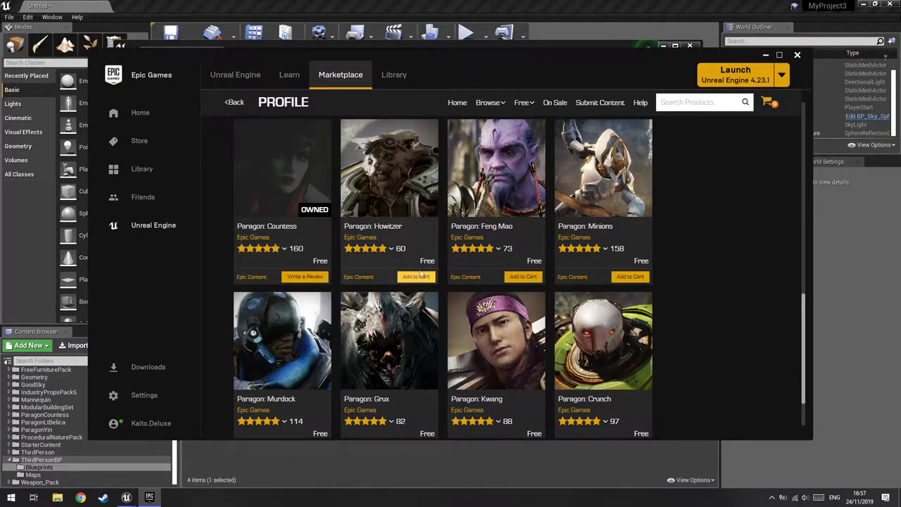
{"action": "left_click", "coordinate": [768, 102]}
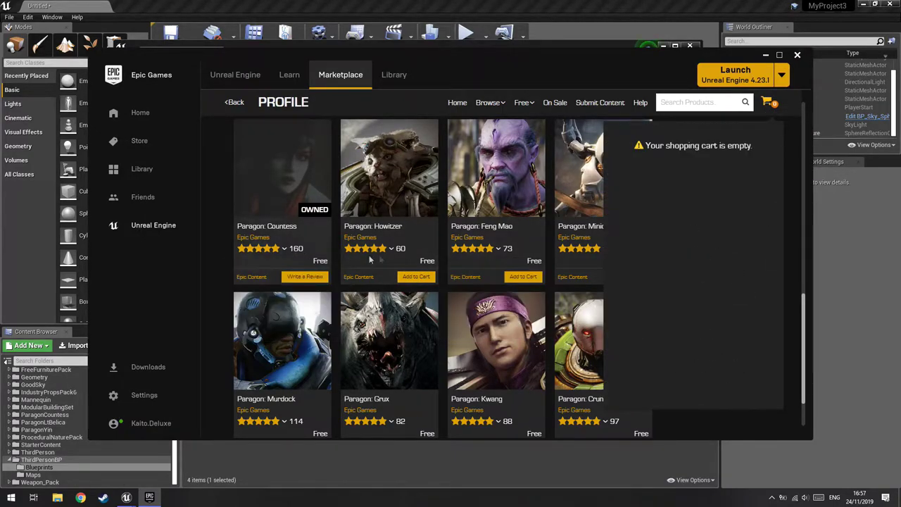
{"action": "left_click", "coordinate": [200, 307]}
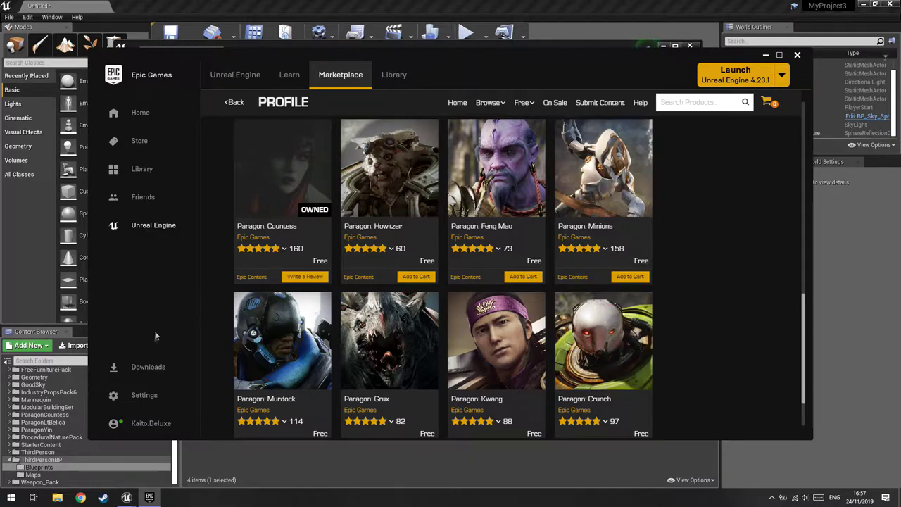
Step: Scroll the Library down to the Vault listing Paragon: Yin, Lt. Belica and Countess
{"action": "left_click", "coordinate": [393, 75]}
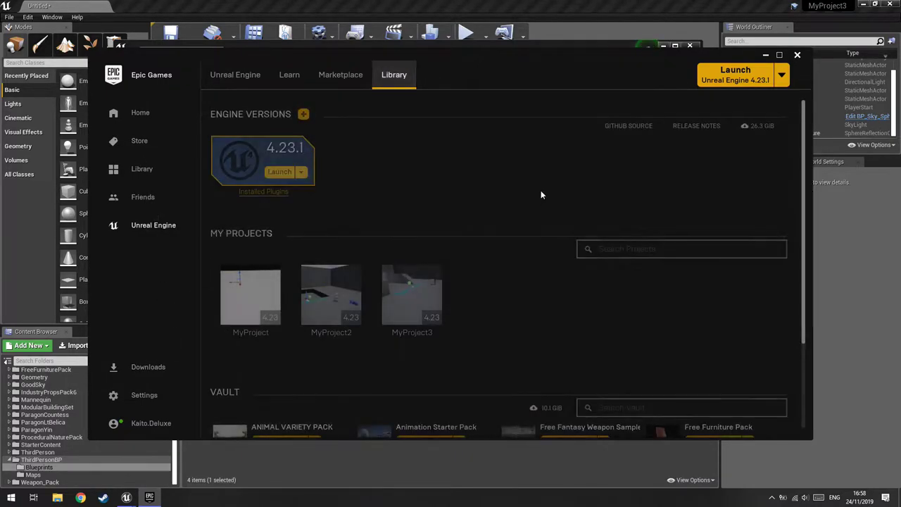
{"action": "scroll", "coordinate": [627, 321], "scroll_direction": "down", "scroll_amount": 1}
{"action": "scroll", "coordinate": [633, 319], "scroll_direction": "down", "scroll_amount": 1}
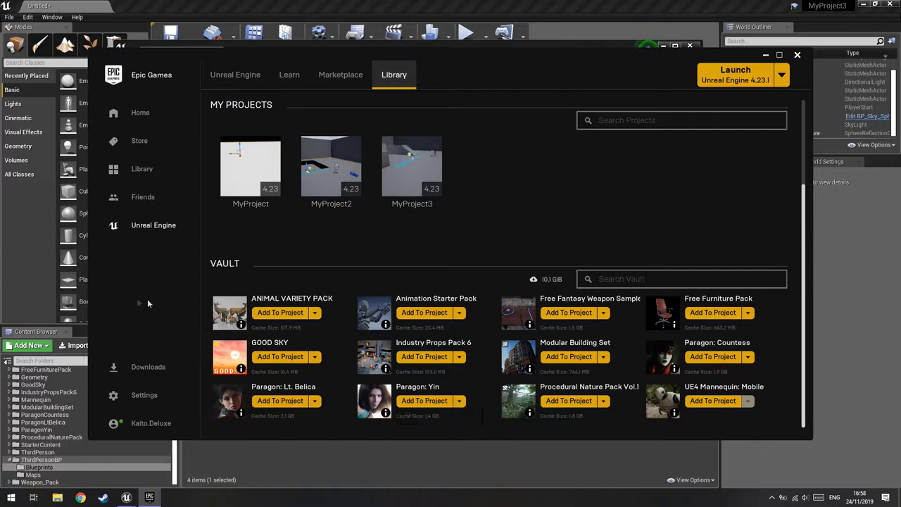
Step: Minimize the launcher, pick CountessPlayerCharacter as Default Pawn Class, and close the blueprint
{"action": "left_click", "coordinate": [770, 57]}
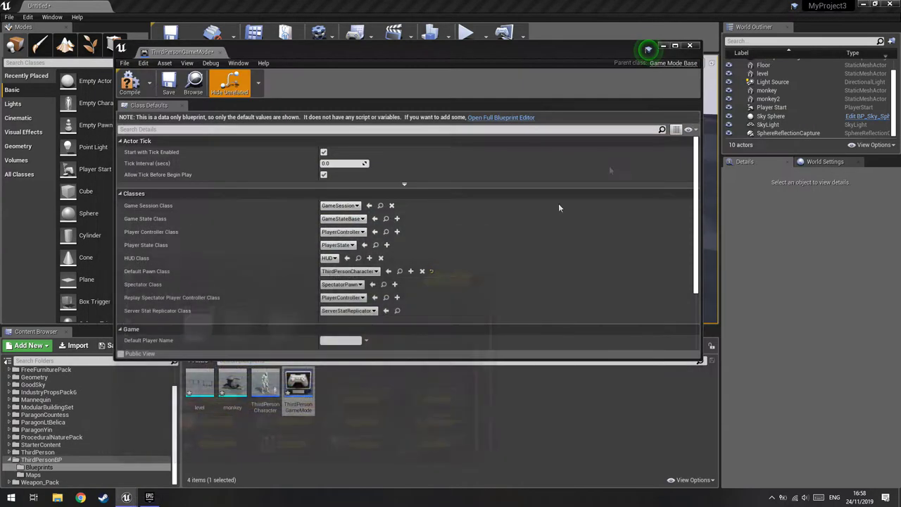
{"action": "left_click", "coordinate": [350, 271]}
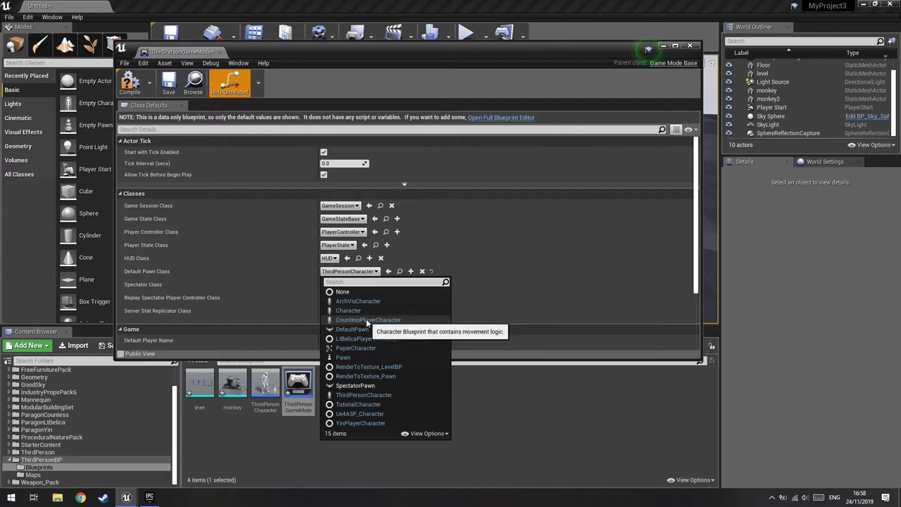
{"action": "left_click", "coordinate": [367, 320]}
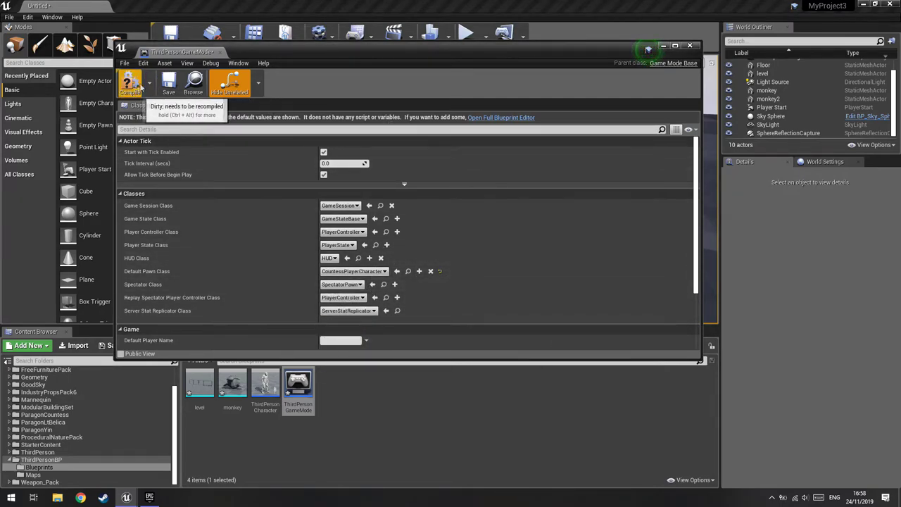
{"action": "left_click", "coordinate": [690, 47]}
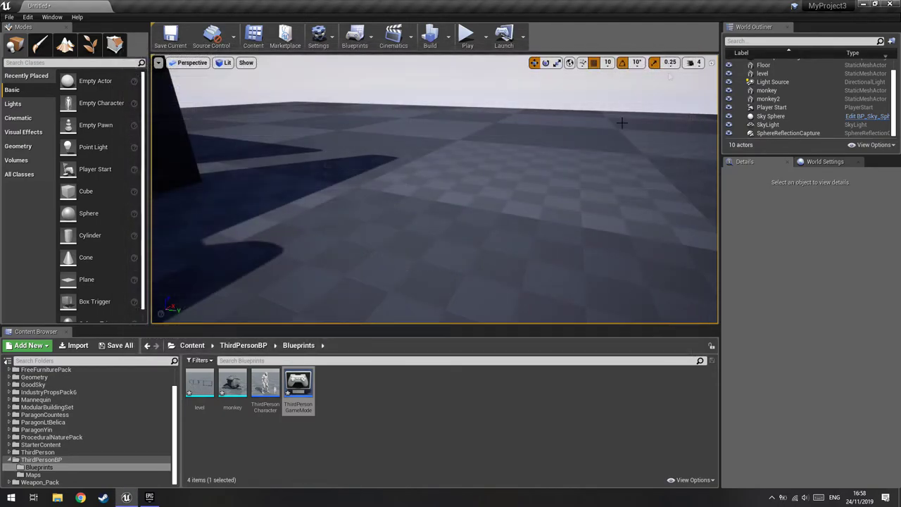
Step: Play-test the level as Countess moving with W and S, then reopen ThirdPersonGameMode
{"action": "left_click", "coordinate": [469, 39]}
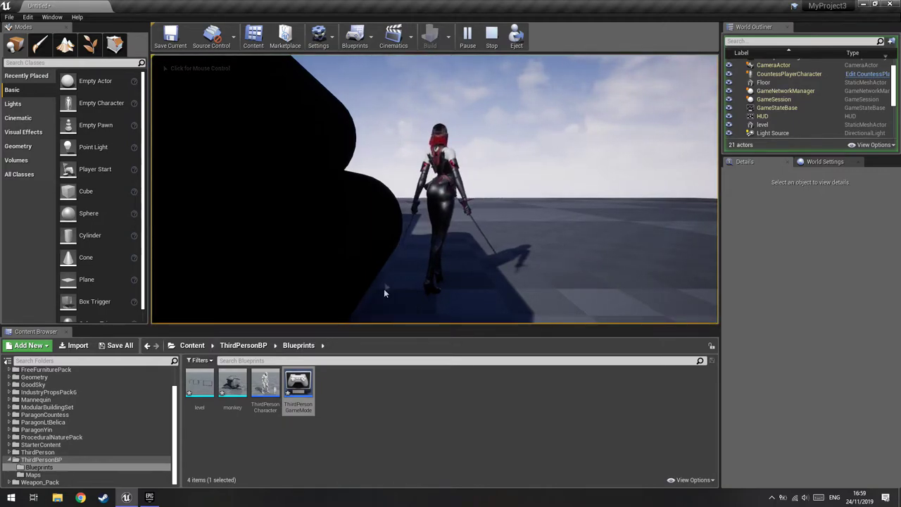
{"action": "left_click", "coordinate": [460, 213]}
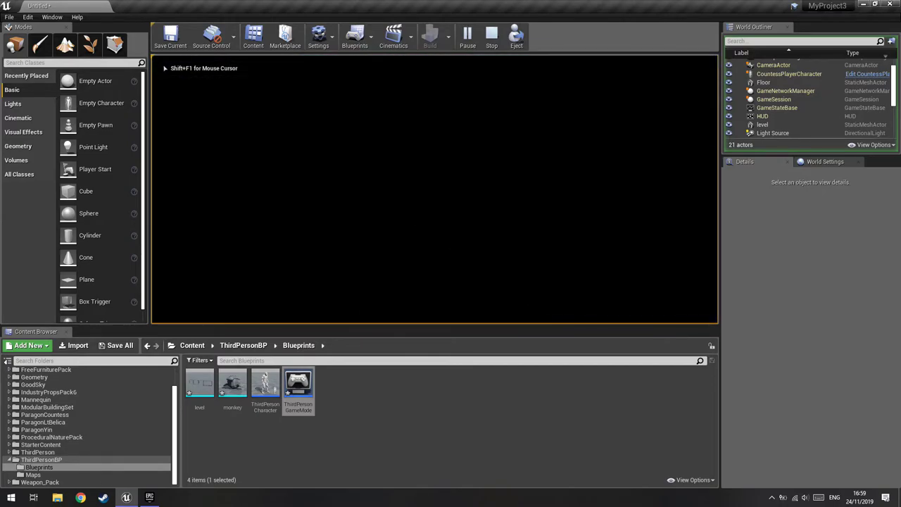
{"action": "key", "text": "w"}
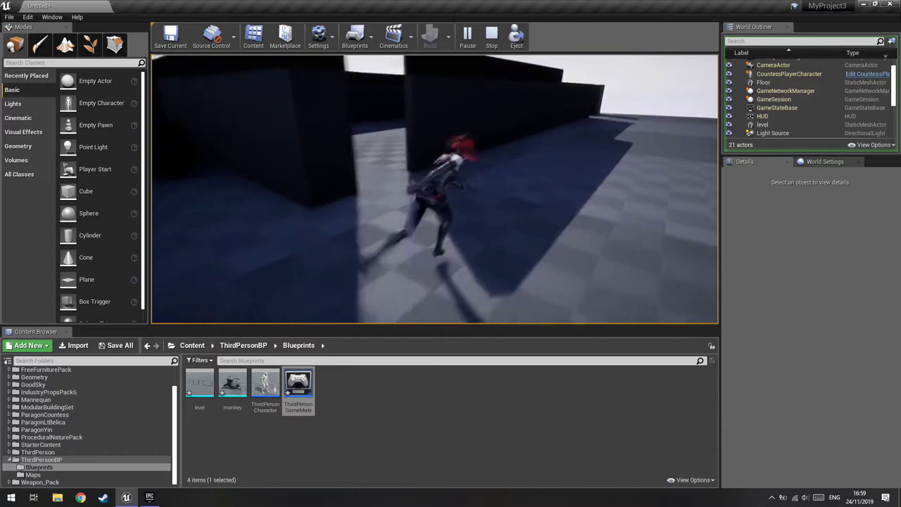
{"action": "key", "text": "s"}
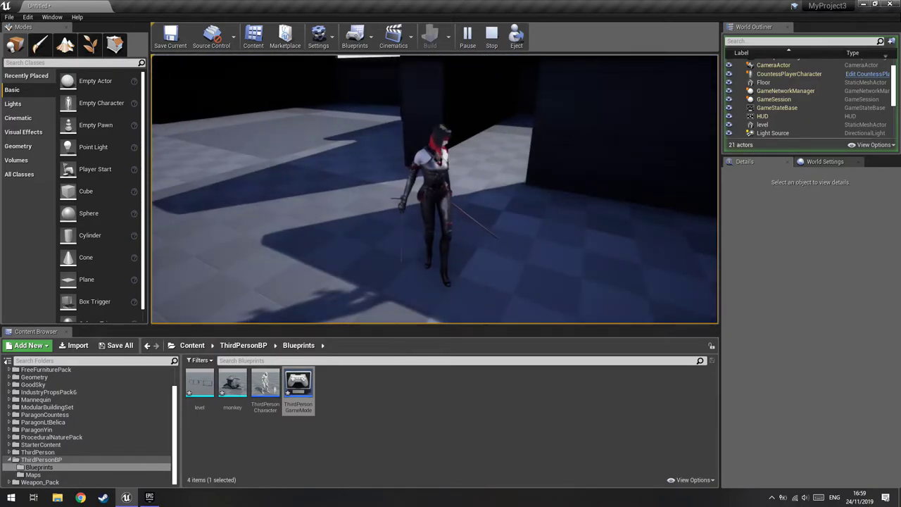
{"action": "key", "text": "Escape"}
{"action": "double_click", "coordinate": [300, 395]}
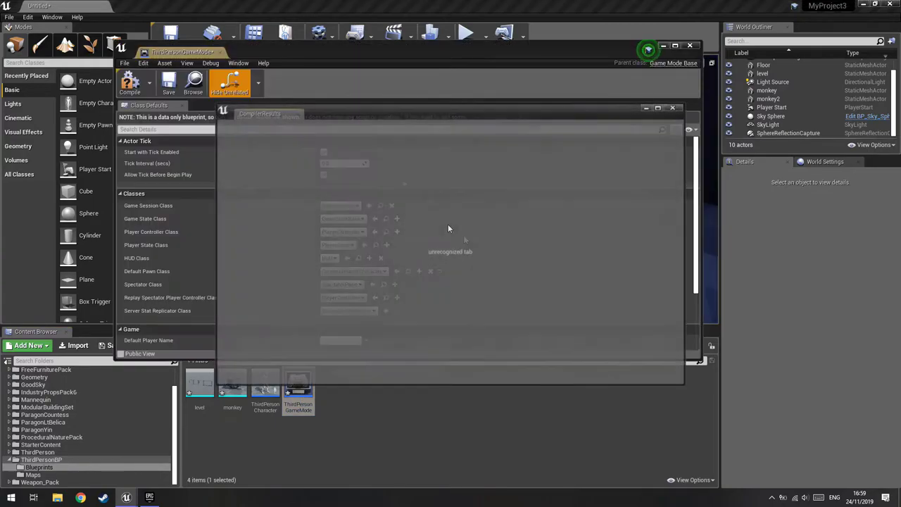
Step: Dismiss Compiler Results, choose YinPlayerCharacter as the Default Pawn Class, and close the blueprint
{"action": "left_click", "coordinate": [674, 107]}
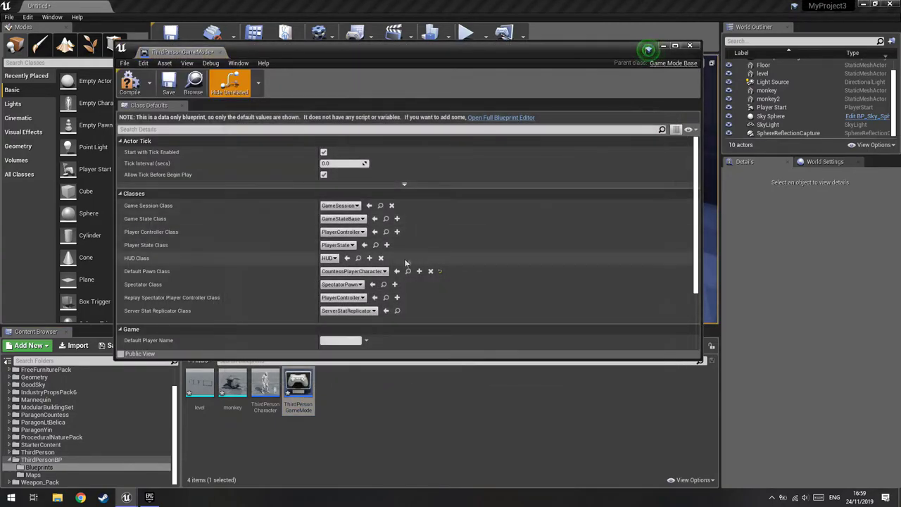
{"action": "left_click", "coordinate": [366, 272]}
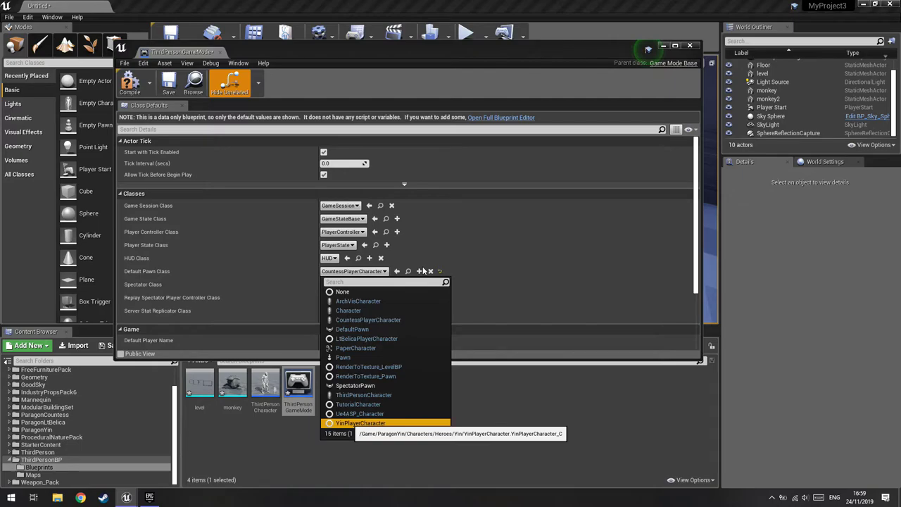
{"action": "key", "text": "Return"}
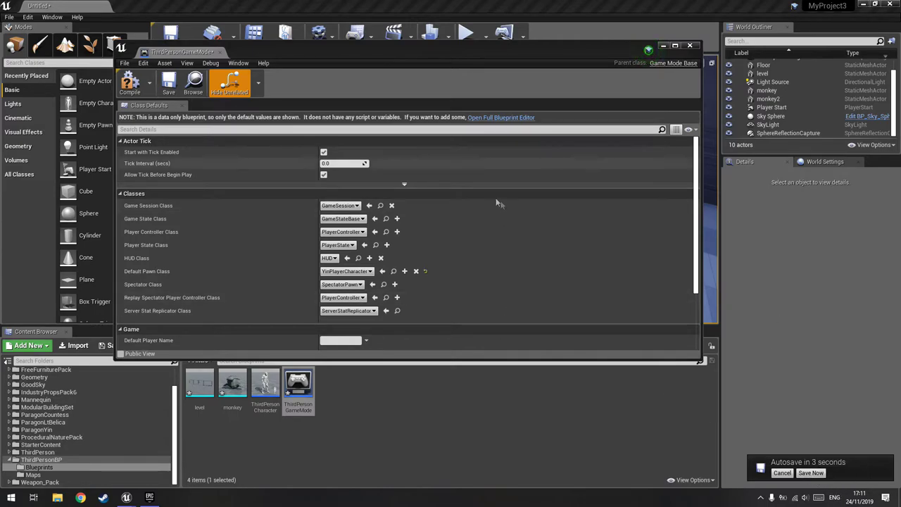
{"action": "left_click", "coordinate": [690, 47]}
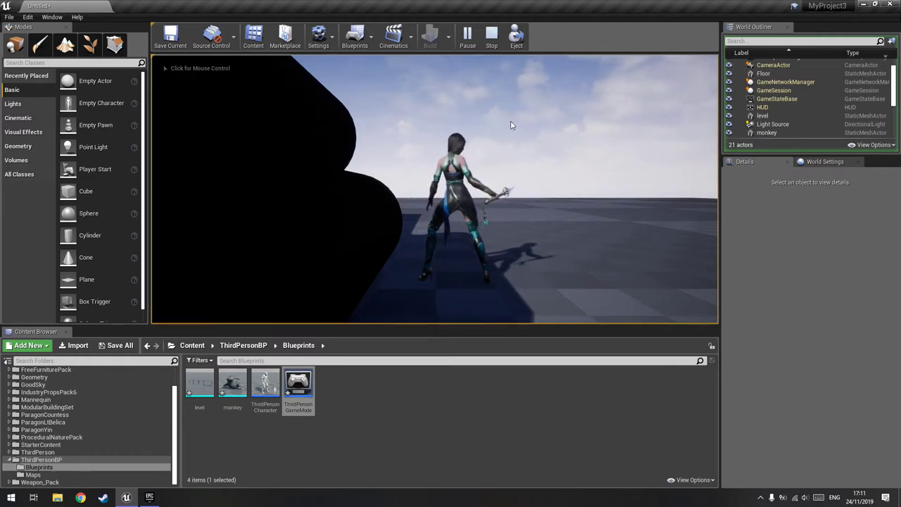
Step: Run Yin forward with W and capture the mouse in the play viewport
{"action": "key", "text": "w"}
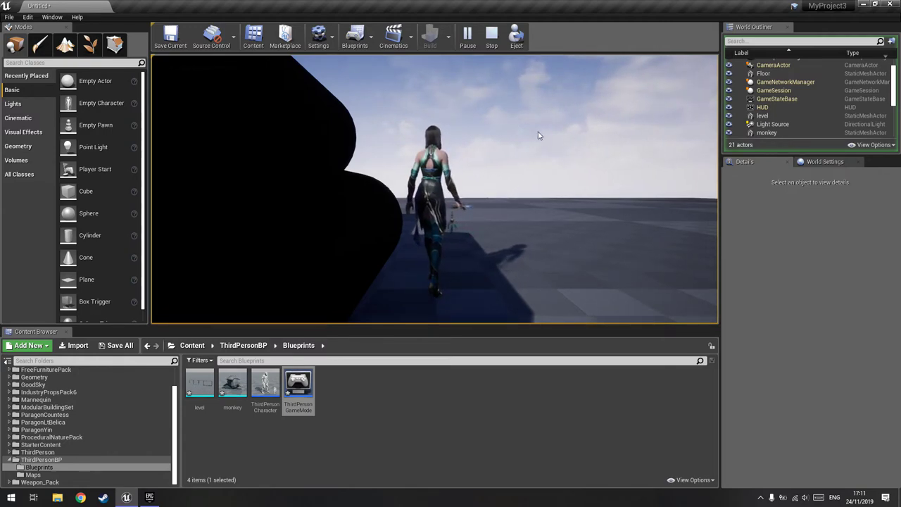
{"action": "left_click", "coordinate": [539, 145]}
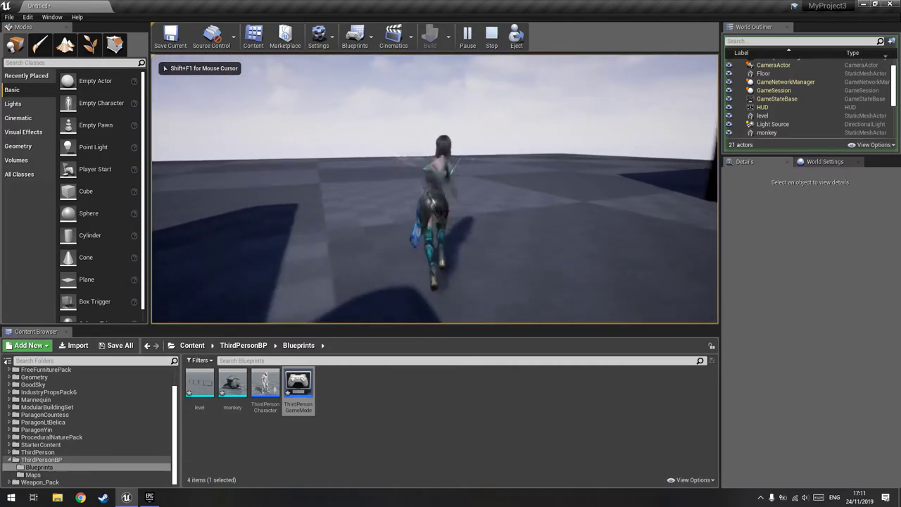